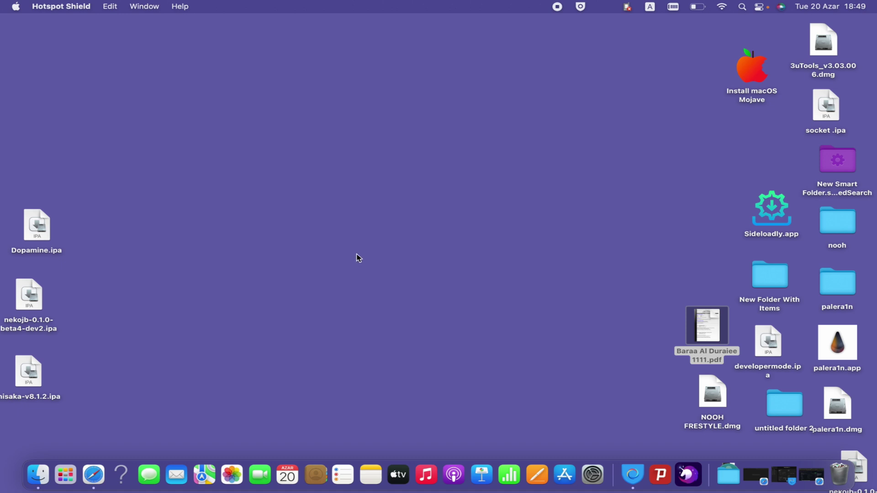
# Download Retroactive from its GitHub page in Safari, allowing downloads from github.com
pyautogui.click(93, 475)
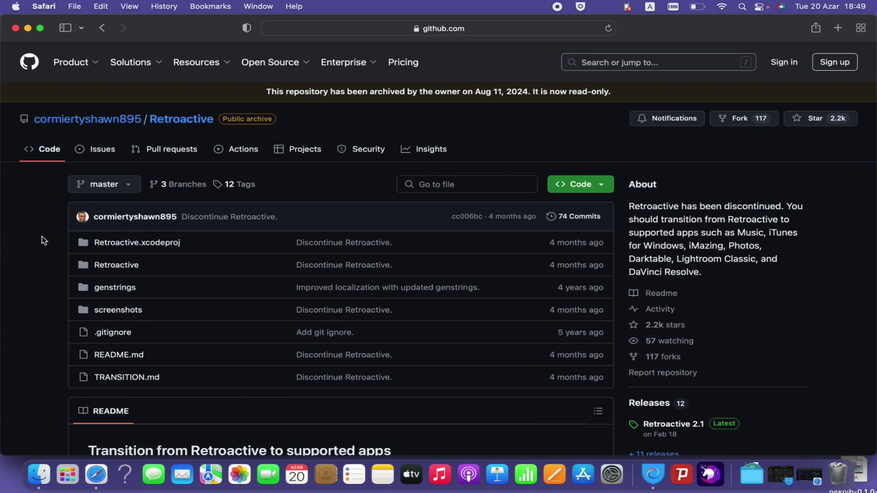
pyautogui.scroll(-5, 42, 237)
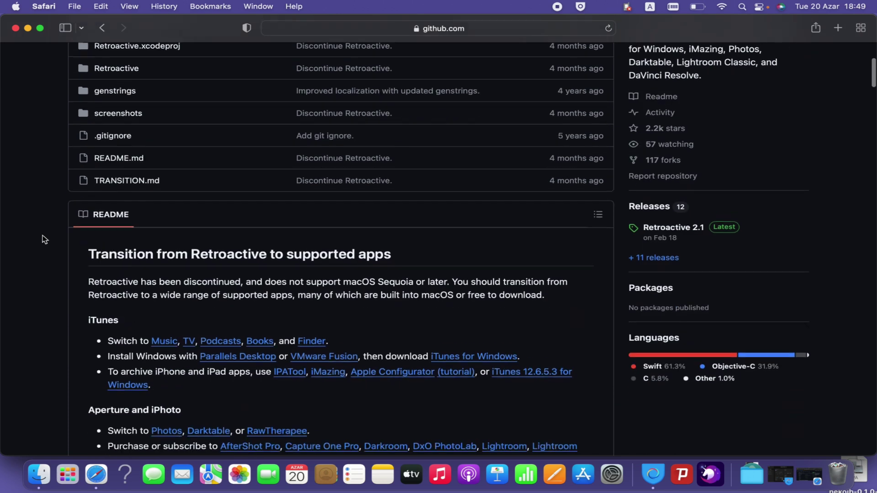
pyautogui.scroll(-10, 42, 238)
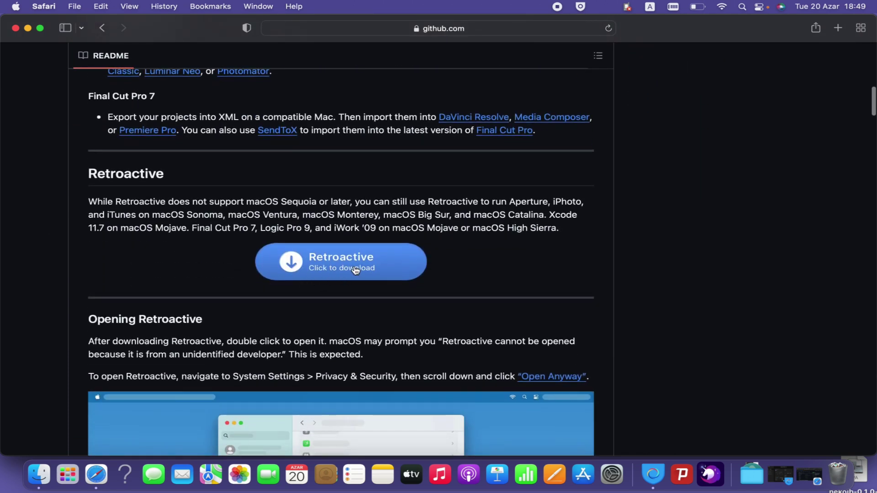
pyautogui.click(355, 270)
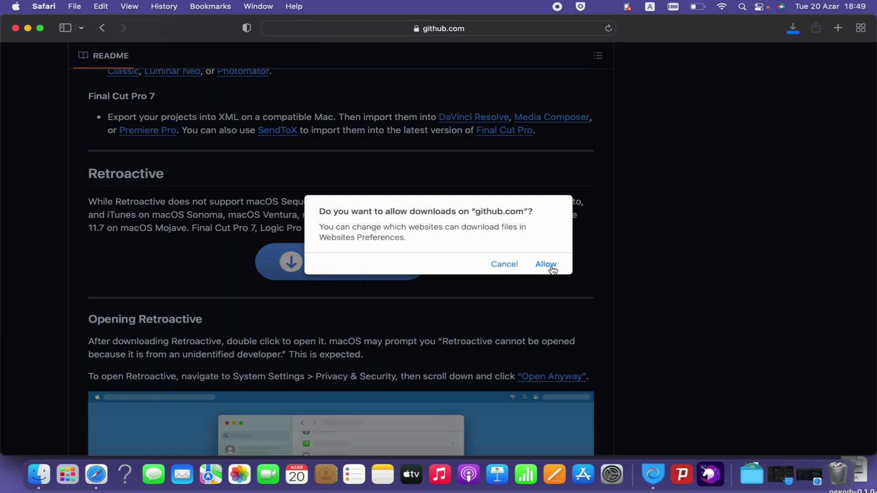
pyautogui.click(546, 265)
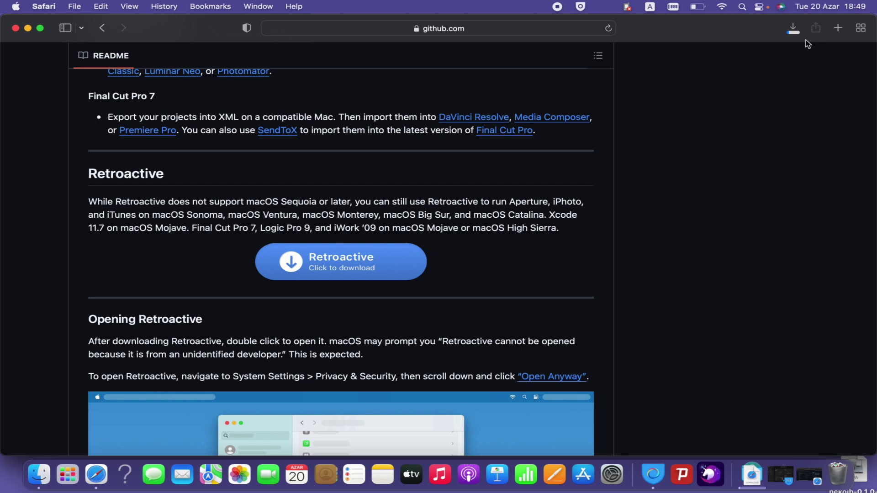
# Show the downloaded Retroactive 2.1 folder in Finder
pyautogui.click(795, 30)
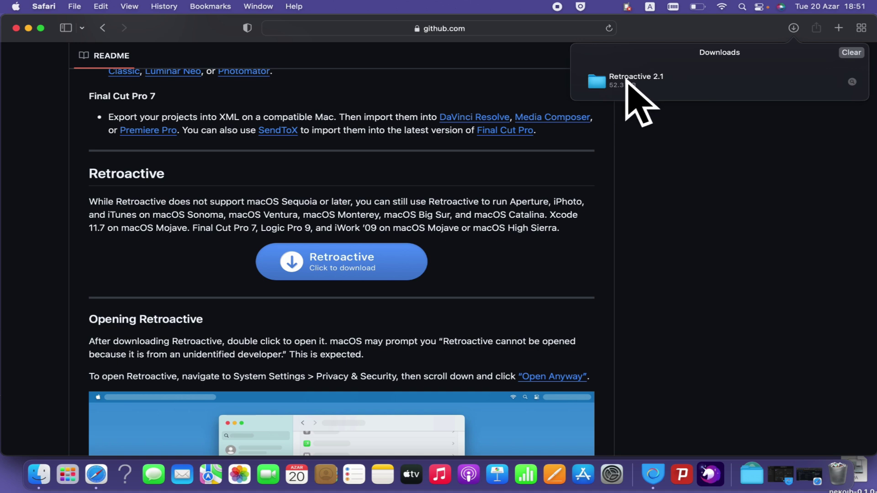
pyautogui.click(666, 92)
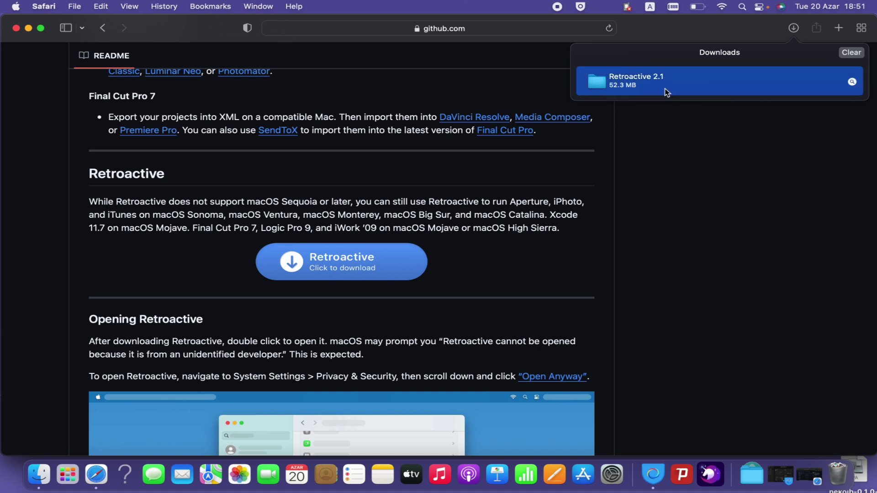
pyautogui.rightClick(723, 81)
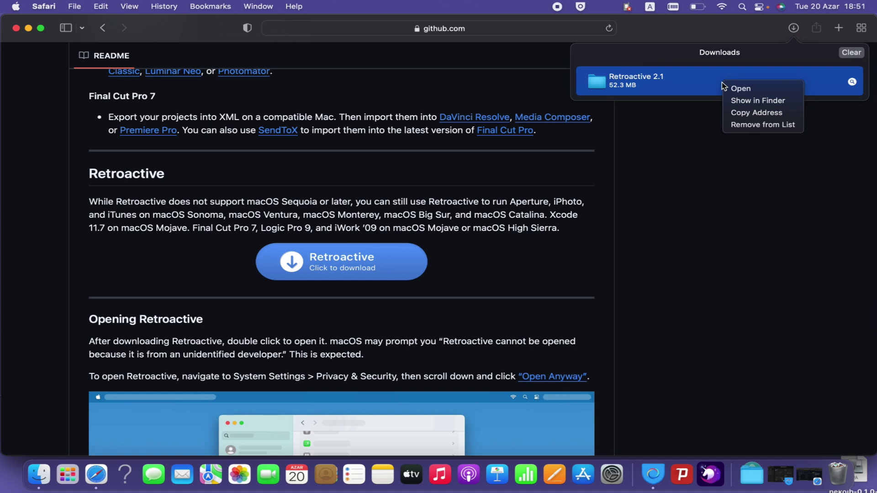
pyautogui.click(759, 101)
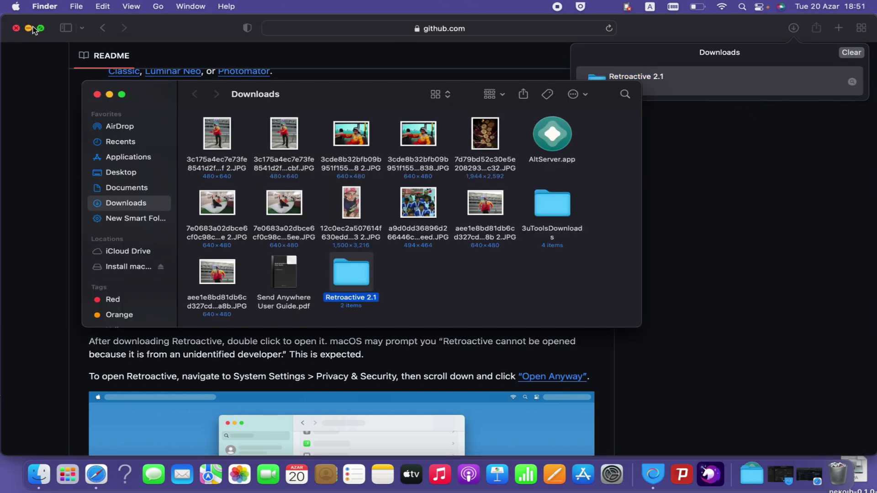
# Minimize the browser window, move the Retroactive 2.1 folder from Downloads to the desktop, and close the Downloads window
pyautogui.click(34, 30)
pyautogui.click(34, 30)
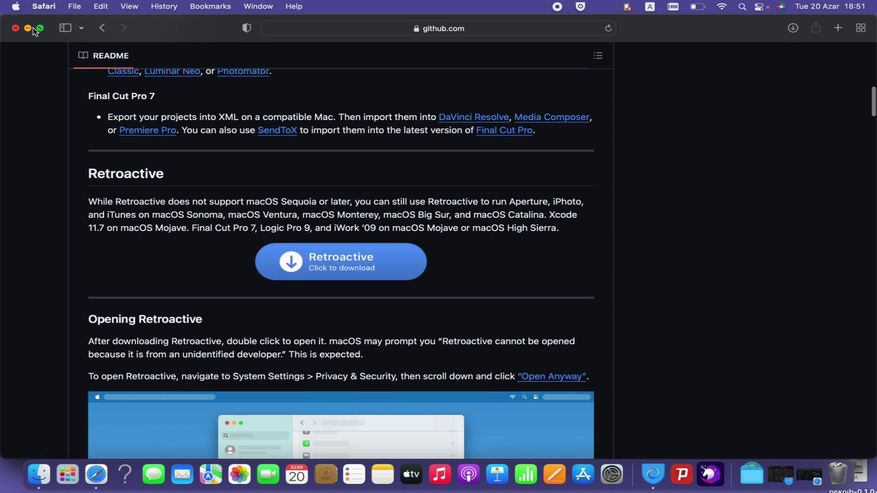
pyautogui.click(29, 28)
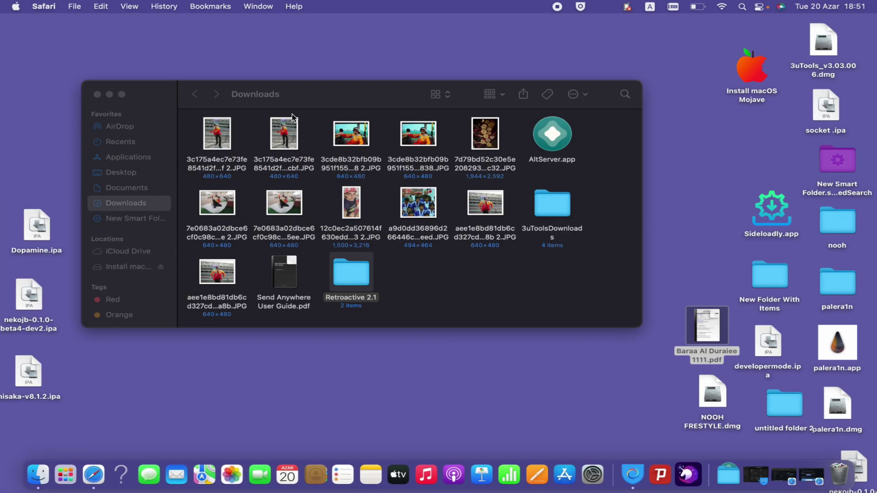
pyautogui.moveTo(356, 293); pyautogui.dragTo(681, 145)
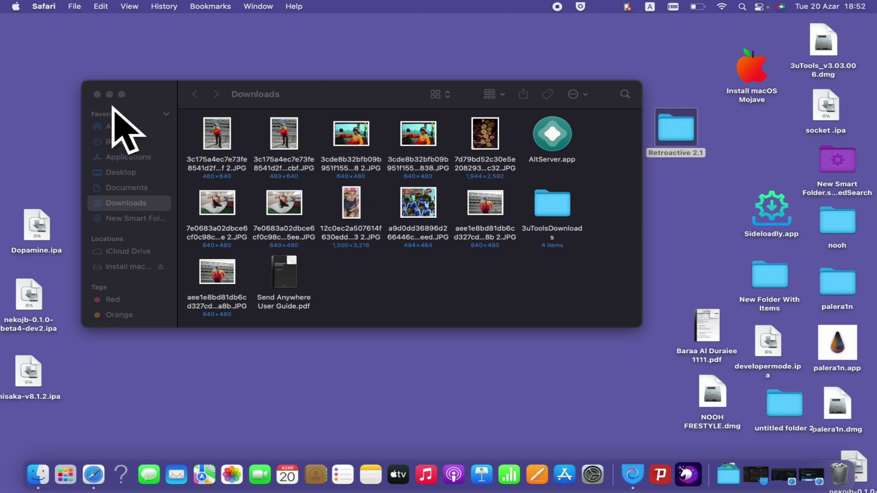
pyautogui.click(97, 95)
pyautogui.moveTo(677, 141); pyautogui.dragTo(525, 138)
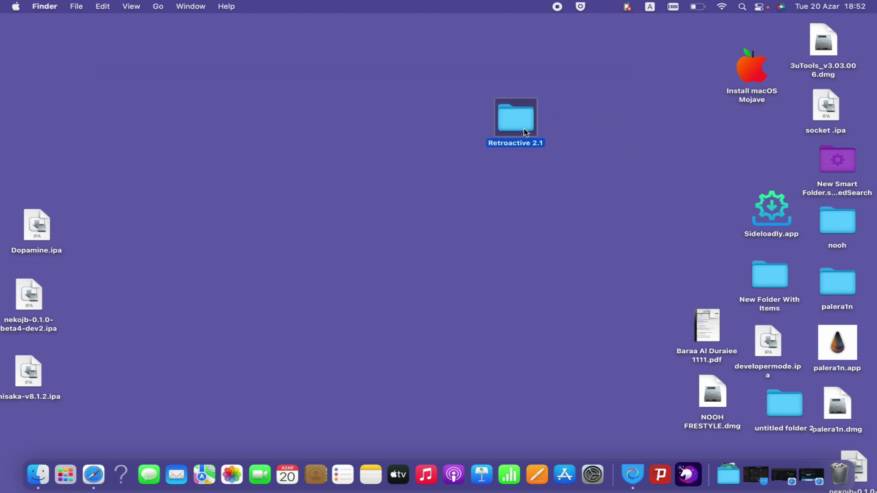
# Open the Retroactive 2.1 folder on the desktop and try to launch Retroactive.app
pyautogui.doubleClick(524, 131)
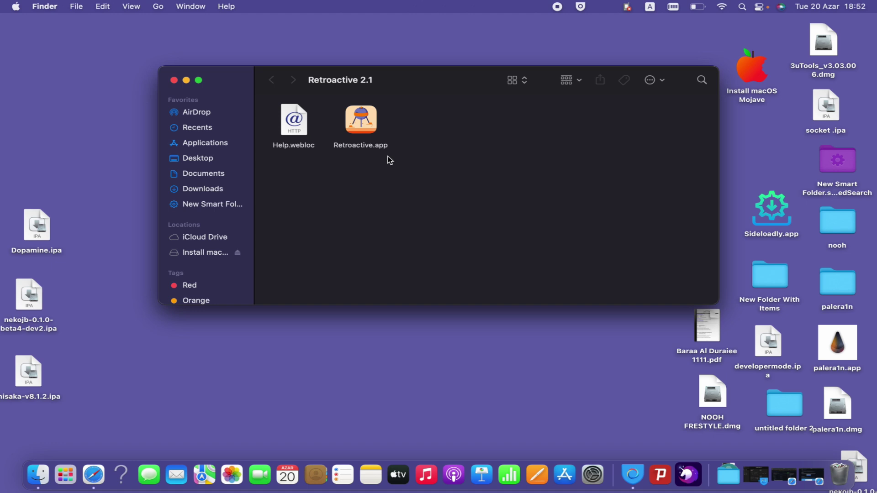
pyautogui.click(371, 135)
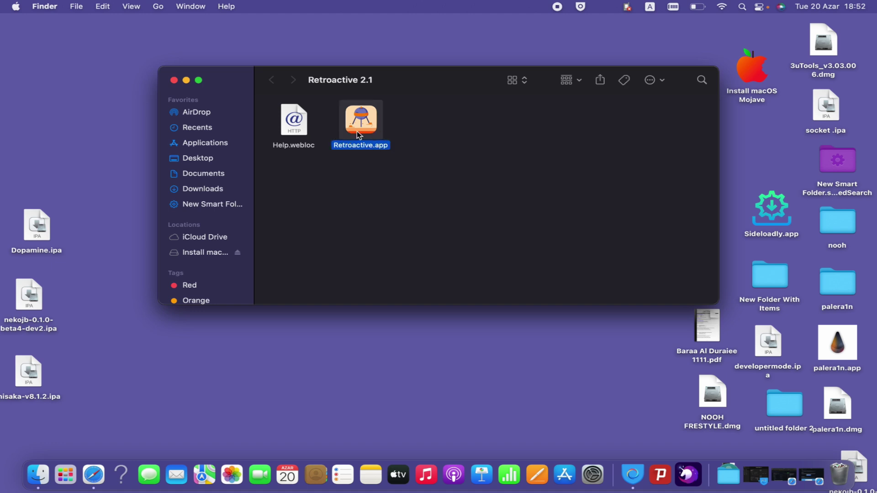
pyautogui.doubleClick(364, 129)
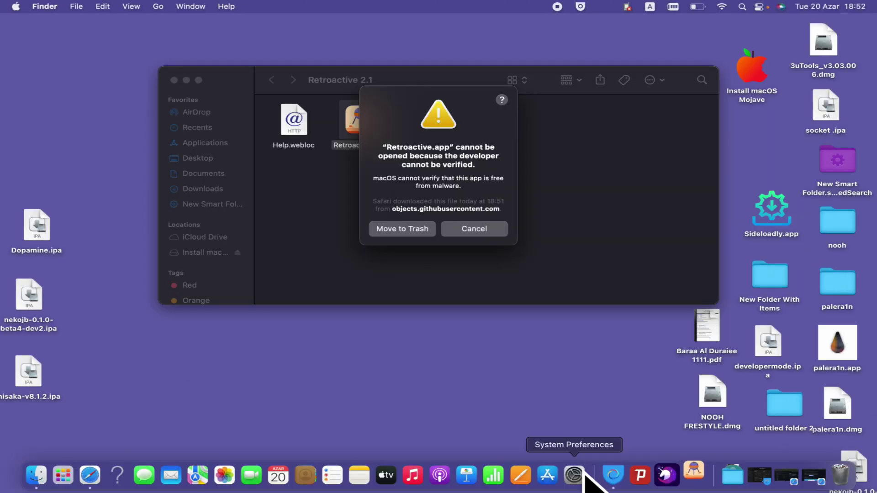
# Dismiss the unverified developer warning and allow the blocked Retroactive.app to open anyway from the Security & Privacy settings in System Preferences
pyautogui.click(574, 475)
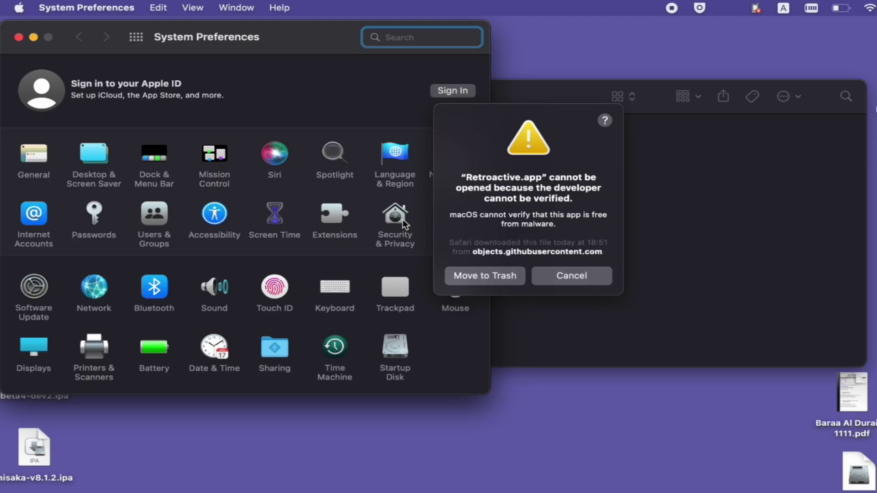
pyautogui.click(402, 219)
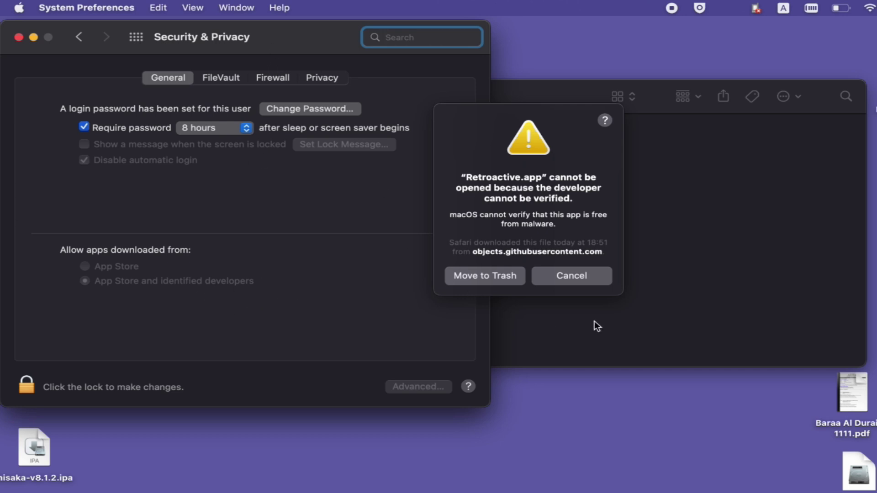
pyautogui.click(573, 278)
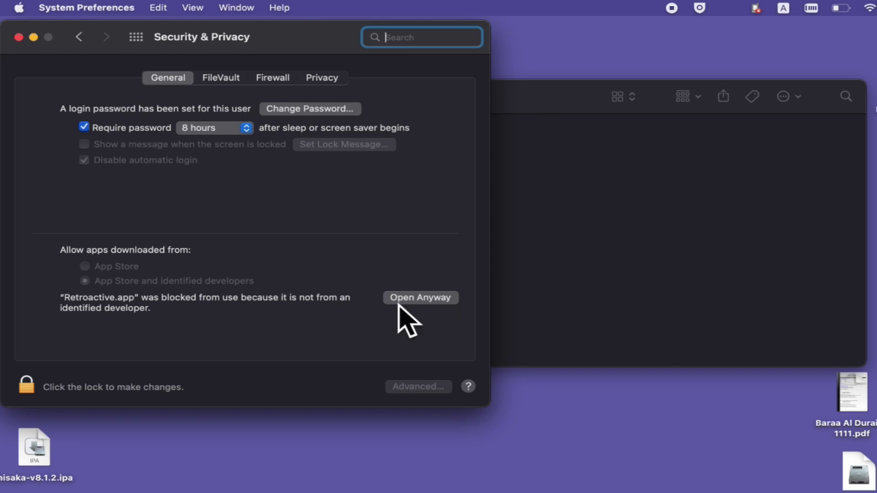
pyautogui.click(416, 301)
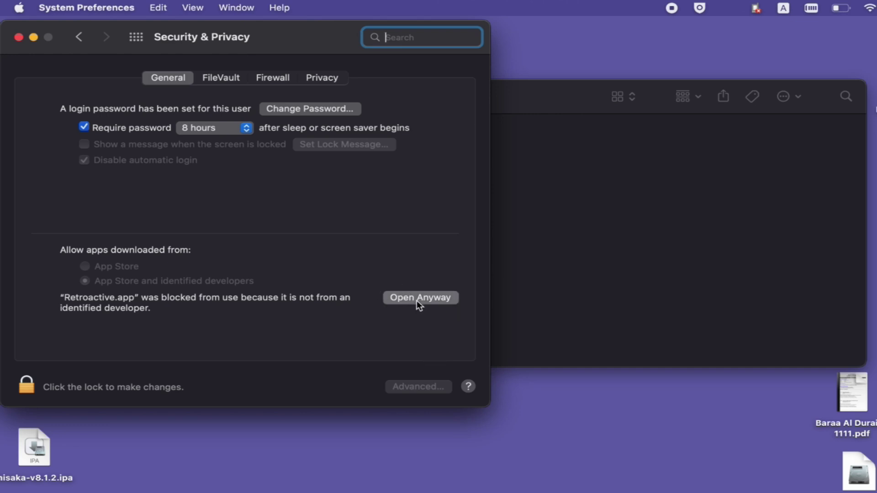
pyautogui.click(529, 286)
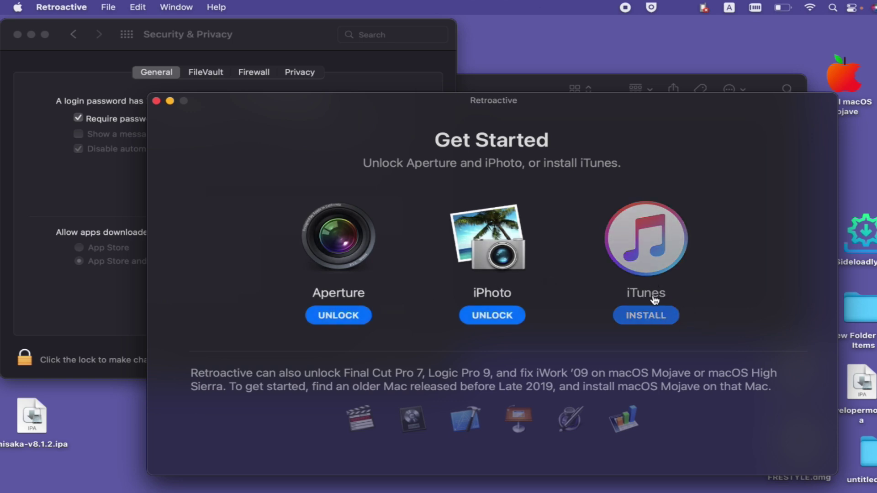
# Start the iTunes installation in Retroactive and try to continue with DJ apps and Dark Mode (iTunes 12.9.5)
pyautogui.click(647, 315)
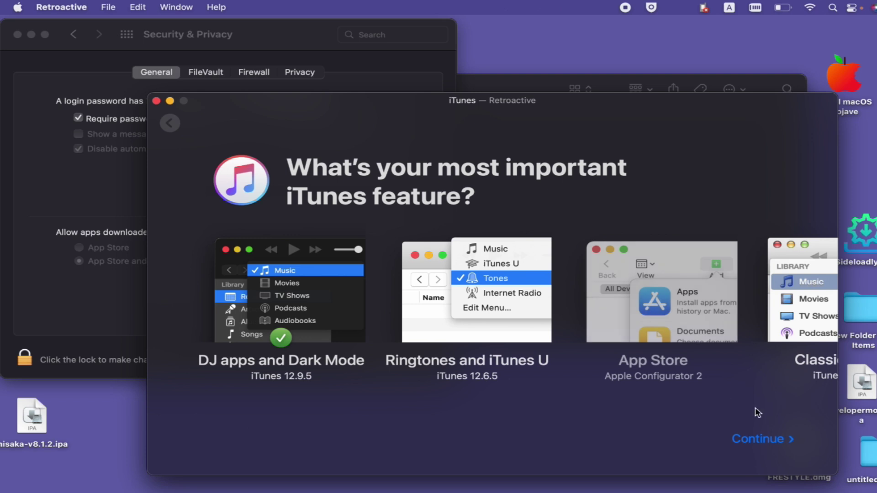
pyautogui.click(769, 440)
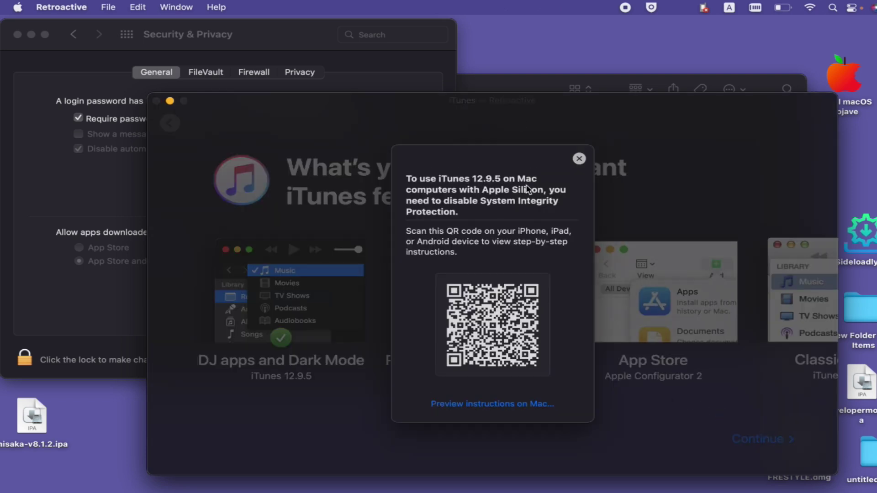
pyautogui.click(579, 158)
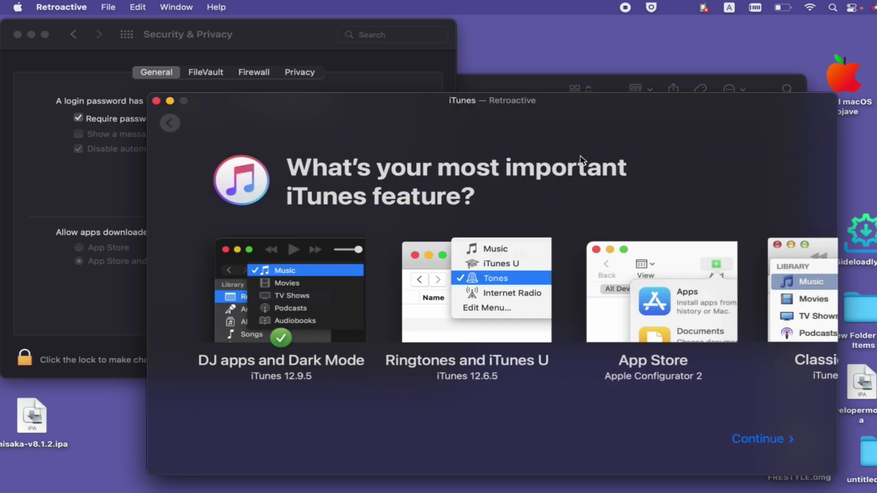
# Choose the Classic option as the most important iTunes feature and continue the installation
pyautogui.click(486, 285)
pyautogui.click(687, 282)
pyautogui.click(772, 286)
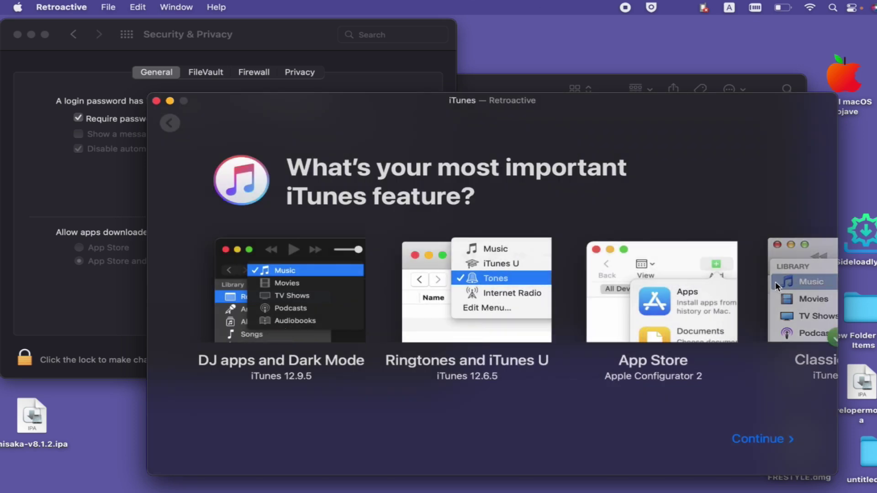
pyautogui.click(791, 437)
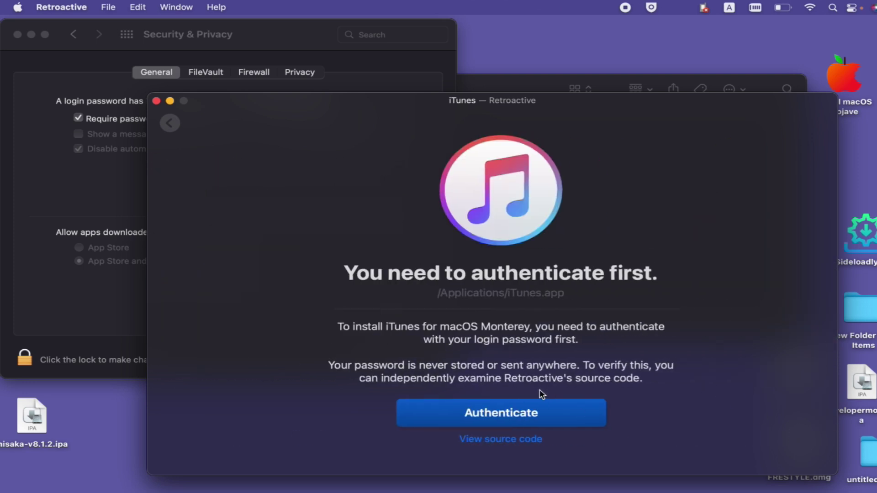
# Authenticate Retroactive with the account's login password, and enter the password again when requested during the iTunes installation
pyautogui.click(455, 415)
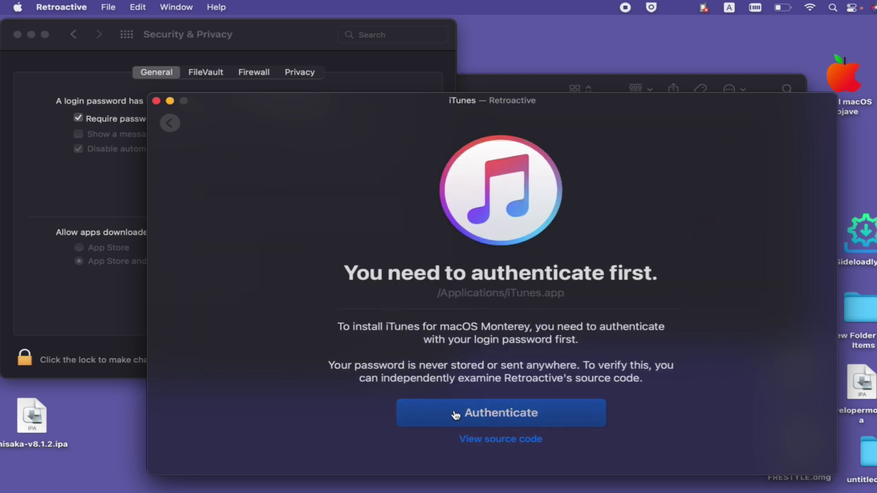
pyautogui.click(499, 414)
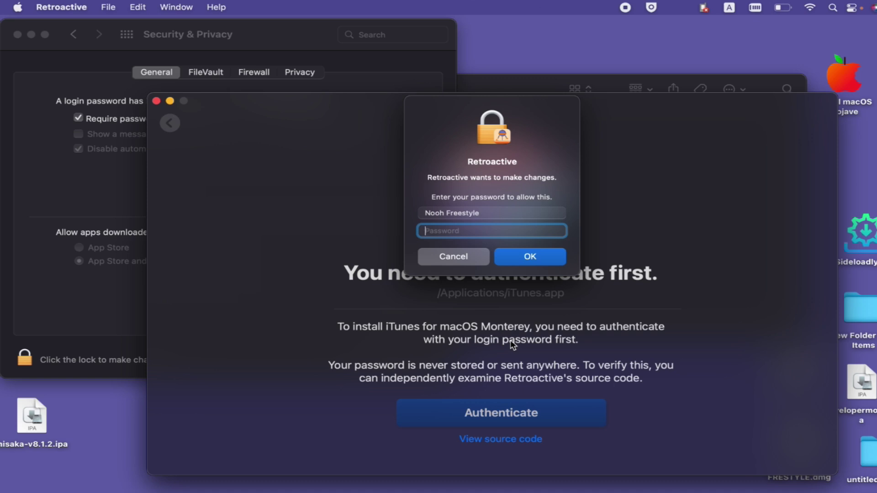
pyautogui.write('•••')
pyautogui.click(536, 256)
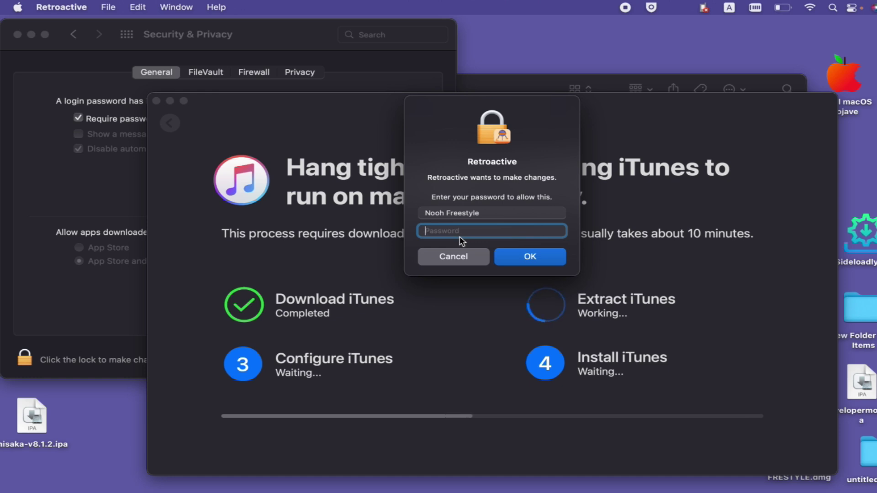
pyautogui.write('•••••••')
pyautogui.press('Return')
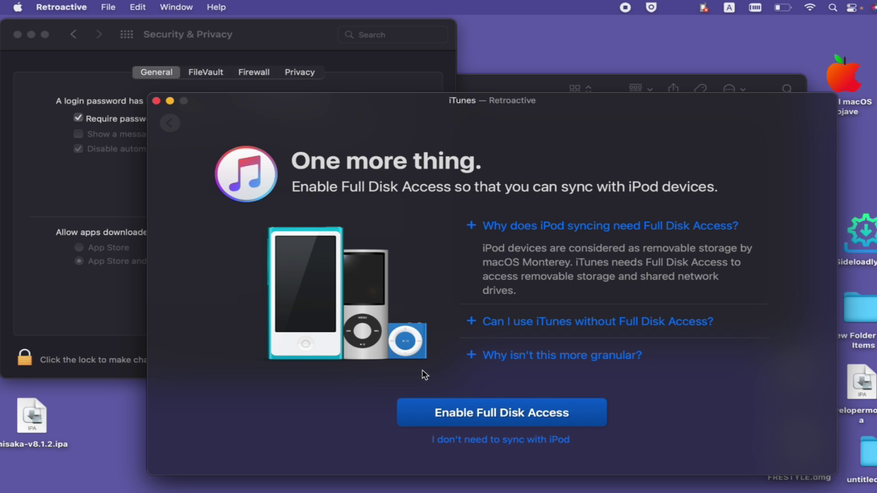
# Enable Full Disk Access for iTunes, unlocking the Privacy settings with the account password and adding iTunes to the allowed apps
pyautogui.click(527, 411)
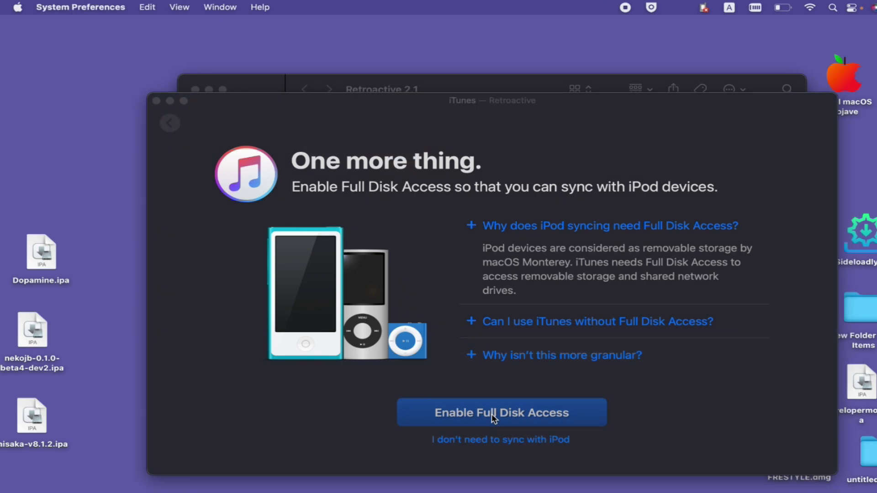
pyautogui.click(492, 414)
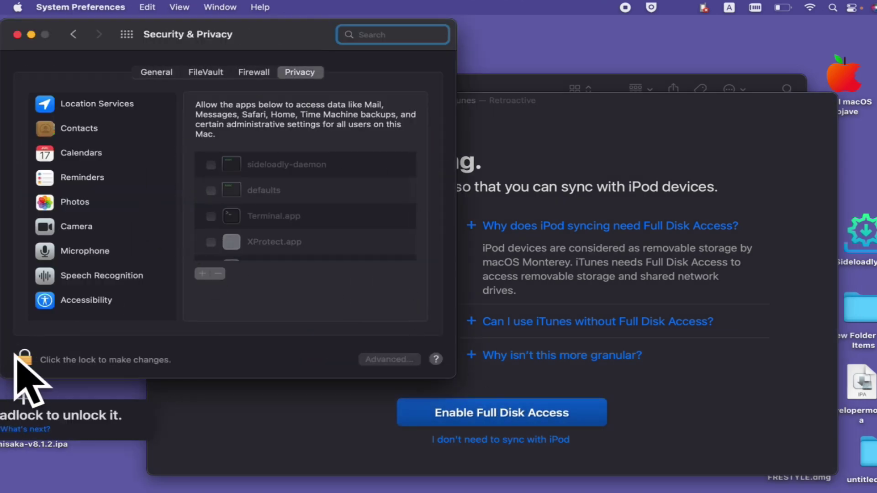
pyautogui.click(84, 363)
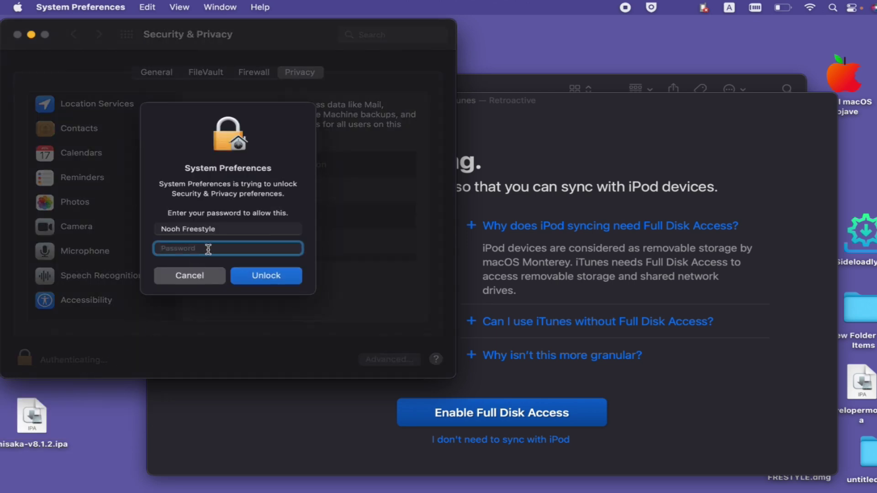
pyautogui.write('•••••••')
pyautogui.press('Return')
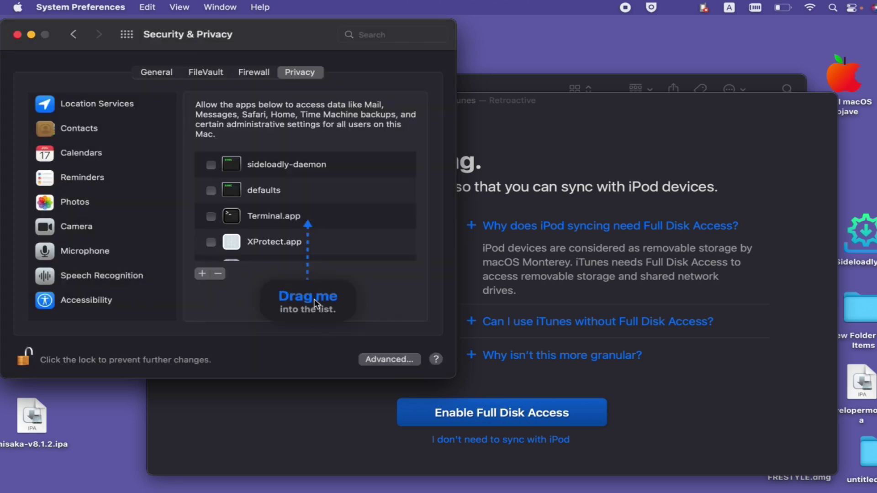
pyautogui.moveTo(322, 299); pyautogui.dragTo(333, 225)
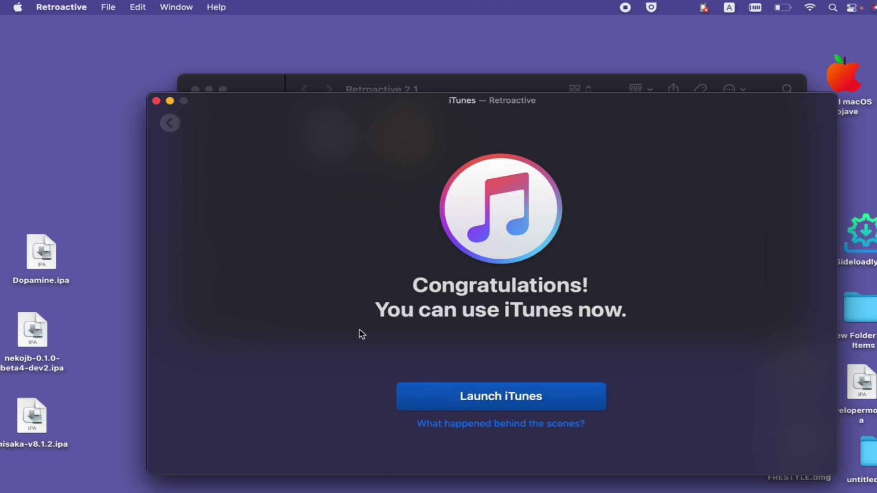
# Close Retroactive and its folder window, and find iTunes among the installed apps in Launchpad
pyautogui.click(156, 101)
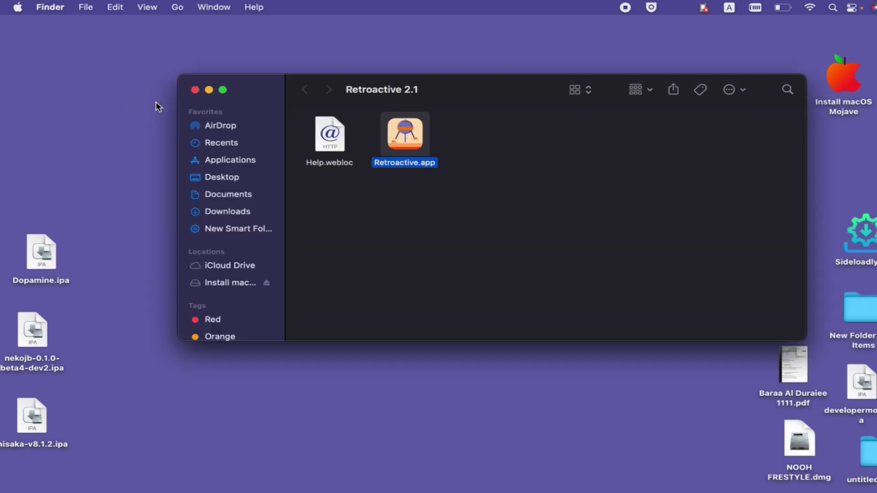
pyautogui.click(197, 90)
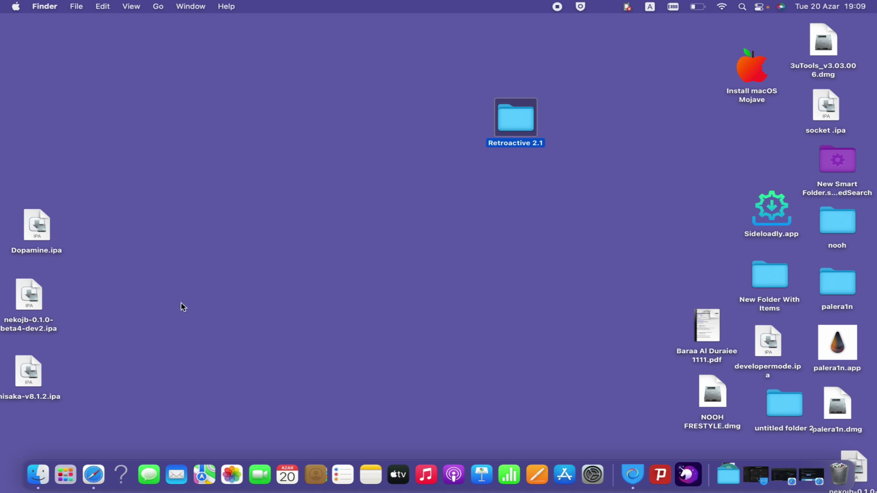
pyautogui.click(64, 477)
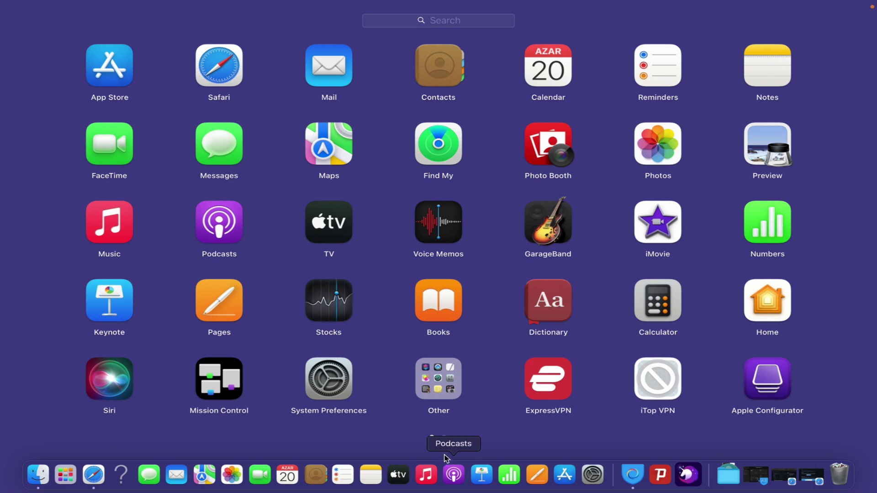
pyautogui.click(449, 440)
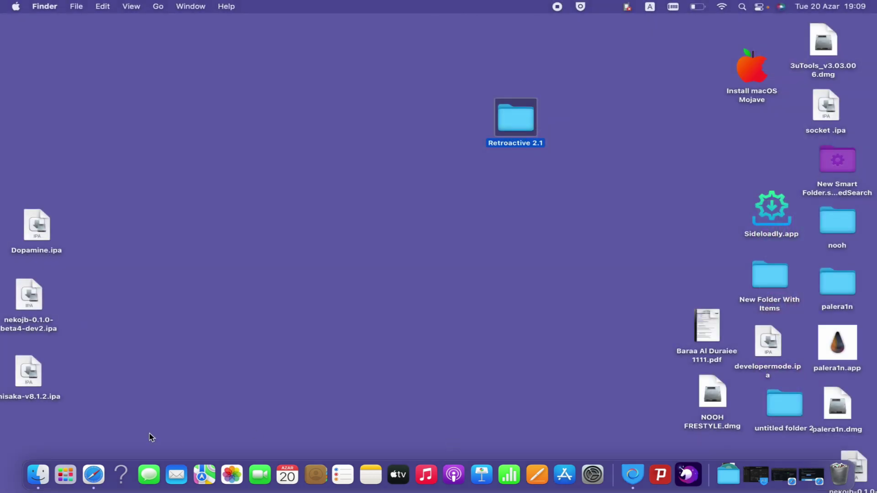
pyautogui.click(66, 475)
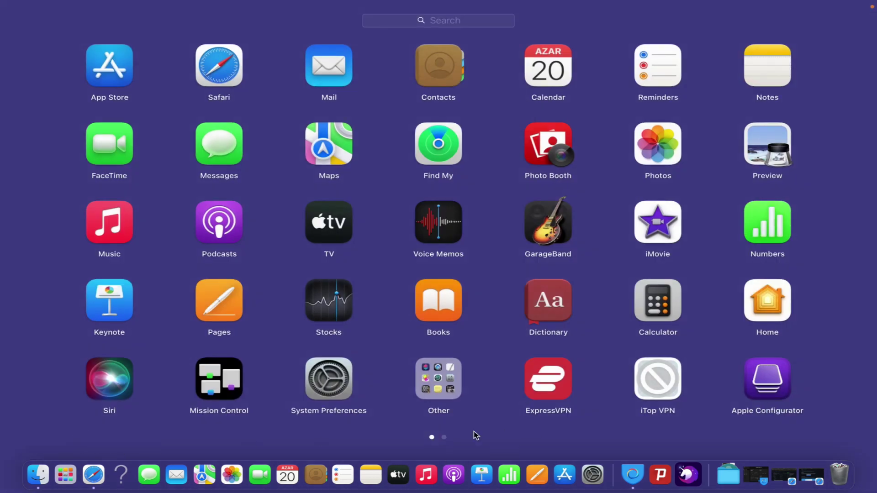
pyautogui.click(444, 438)
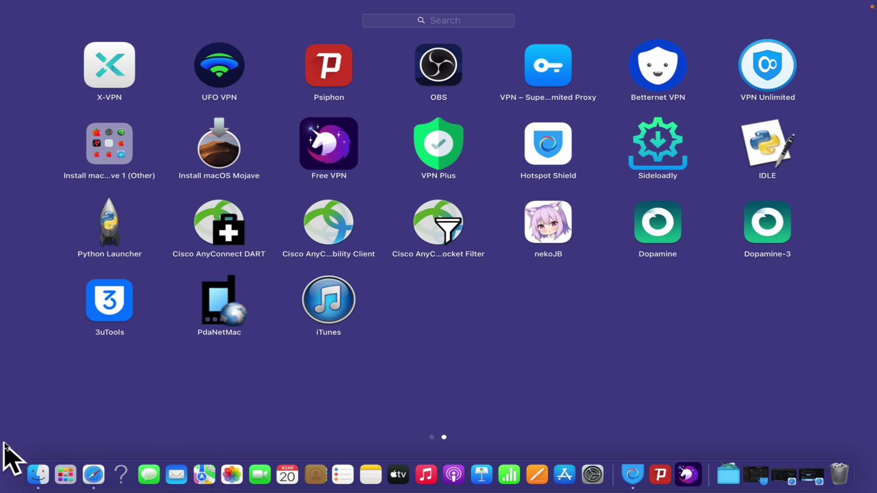
# Launch iTunes from the Applications folder in Finder
pyautogui.click(39, 480)
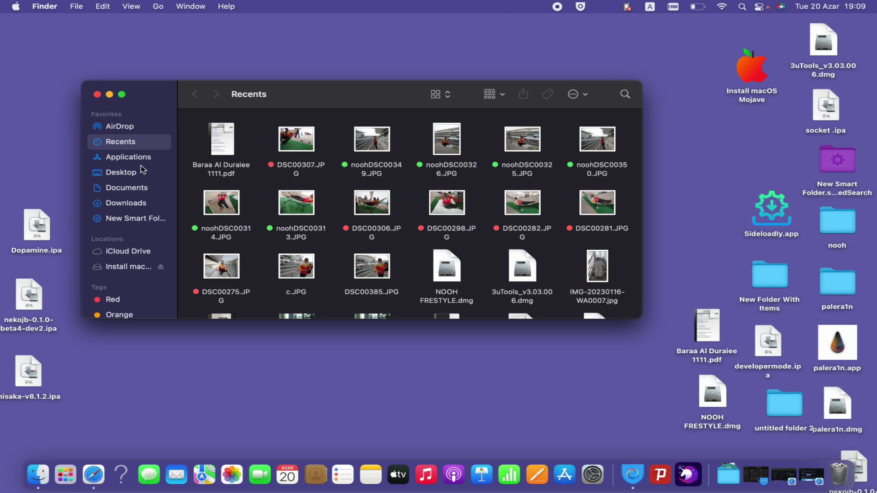
pyautogui.click(128, 157)
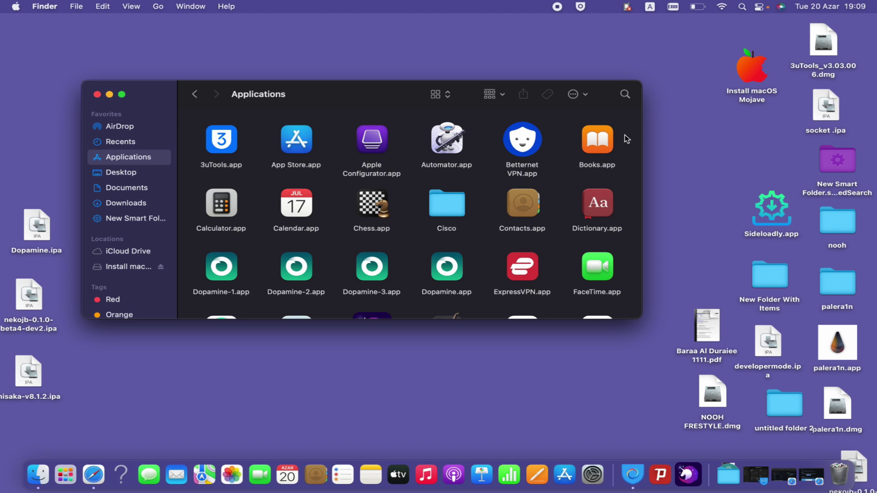
pyautogui.scroll(-2, 626, 139)
pyautogui.moveTo(636, 137); pyautogui.dragTo(628, 179)
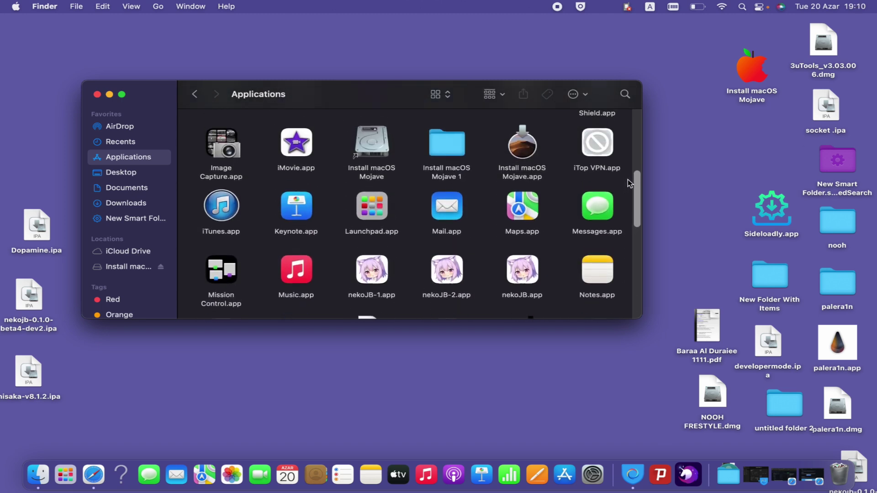
pyautogui.doubleClick(217, 214)
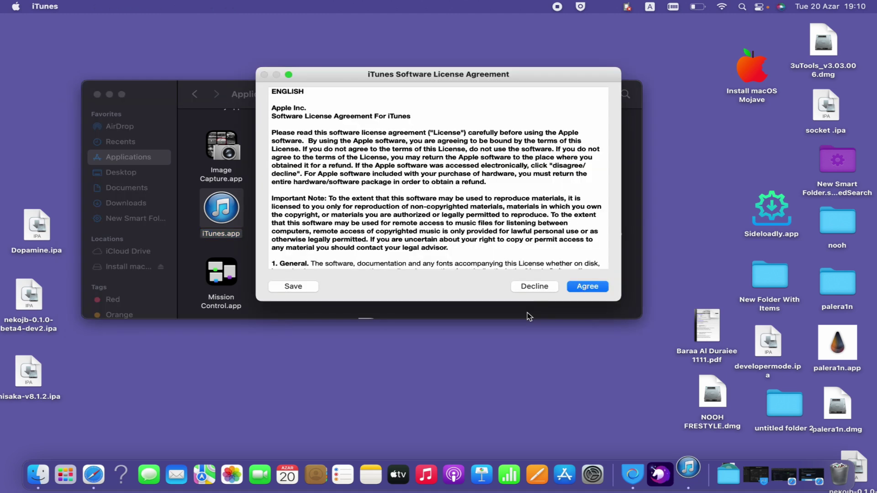
# Accept the iTunes software license agreement, declining the 12.8.1 download and the unverified iTunes Store connection
pyautogui.click(595, 288)
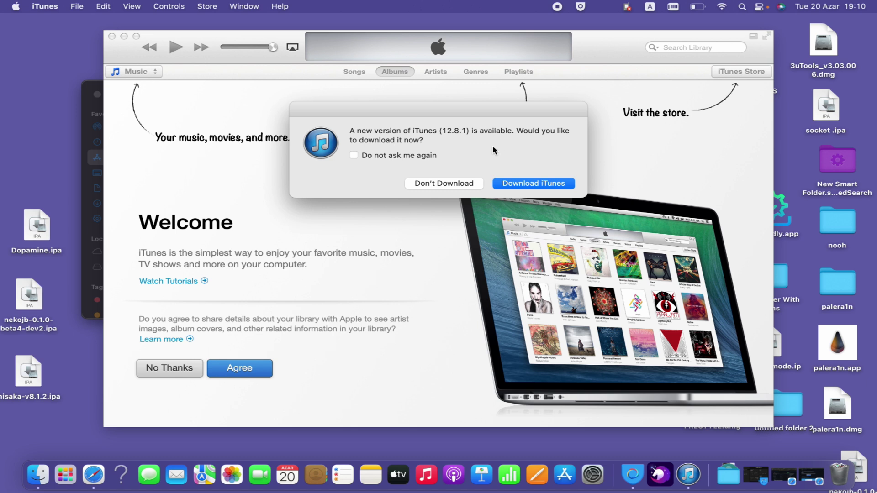
pyautogui.click(448, 184)
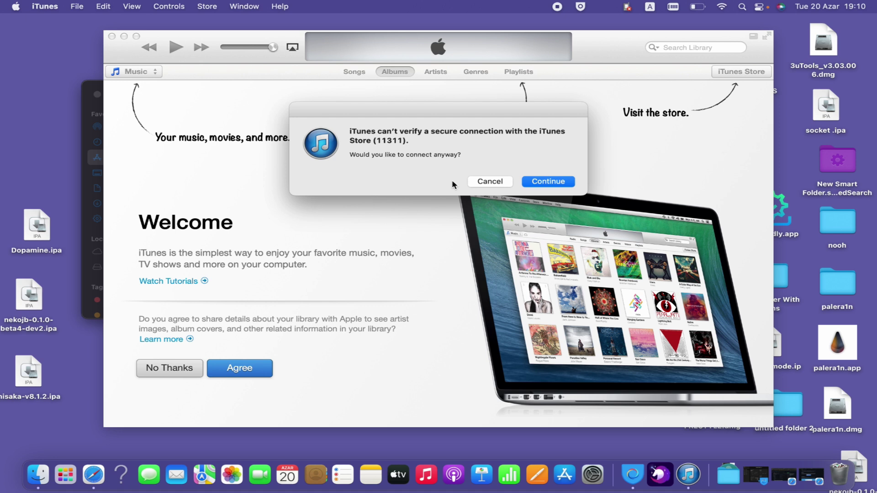
pyautogui.click(491, 182)
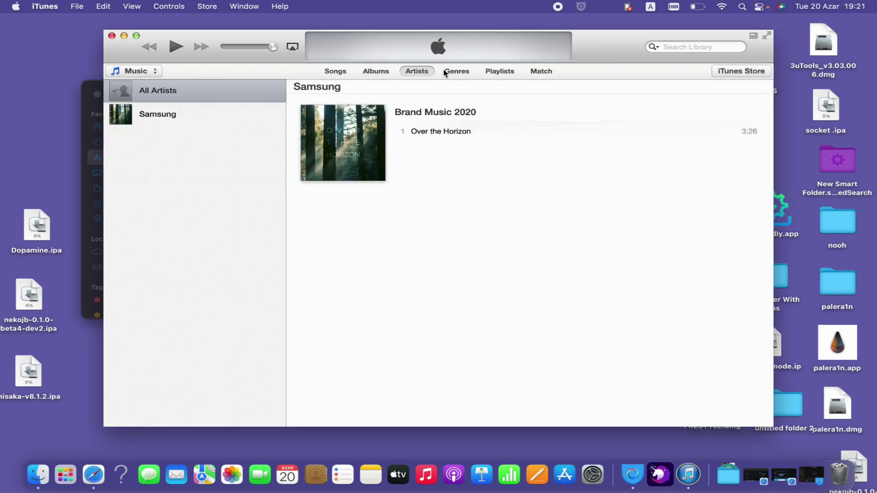
# Browse the music library's Genres, Playlists and Match views, declining the unverified store connection, and return to the Songs view
pyautogui.click(457, 71)
pyautogui.click(484, 72)
pyautogui.click(532, 71)
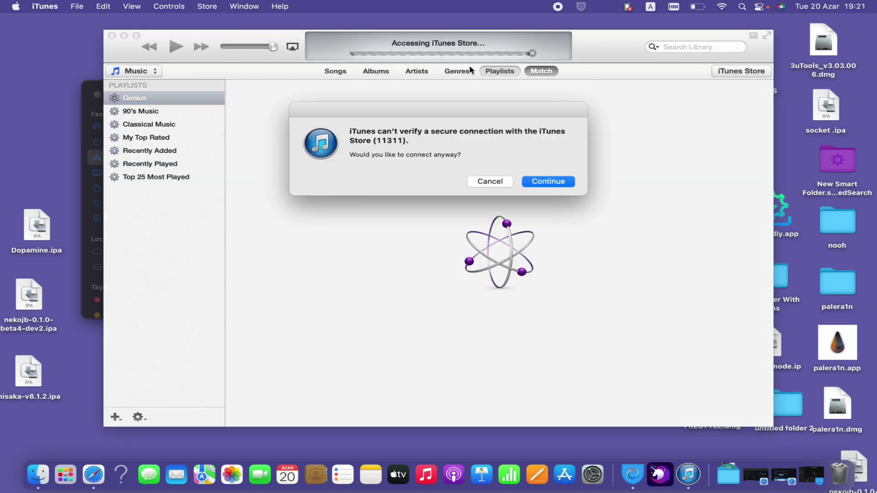
pyautogui.click(487, 182)
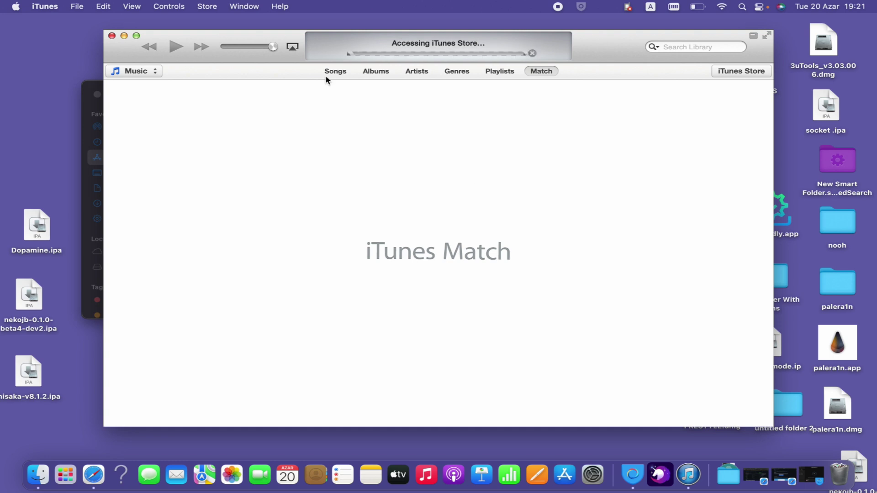
pyautogui.click(484, 179)
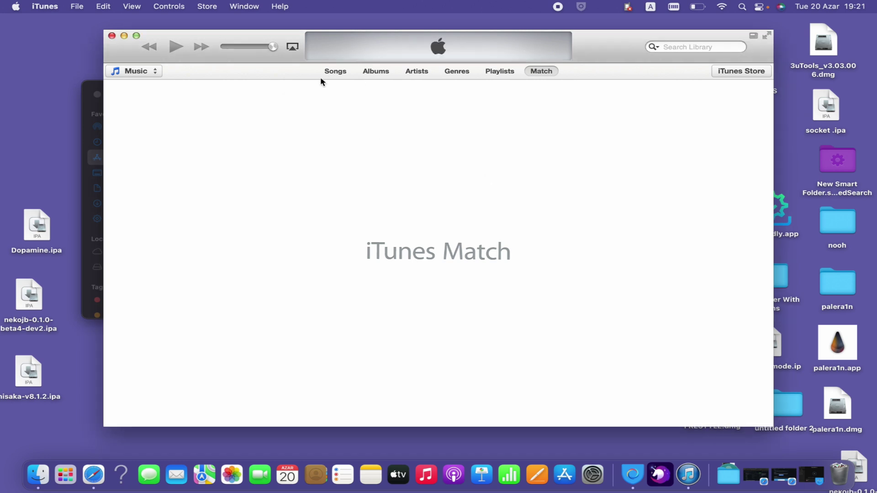
pyautogui.click(330, 73)
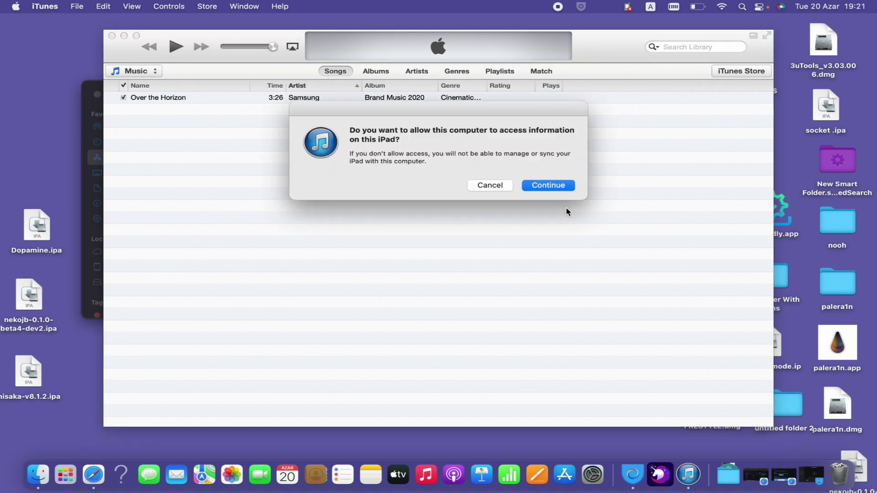
# Allow the computer to access the connected iPad, and review the device details, backups and options in its summary
pyautogui.click(550, 186)
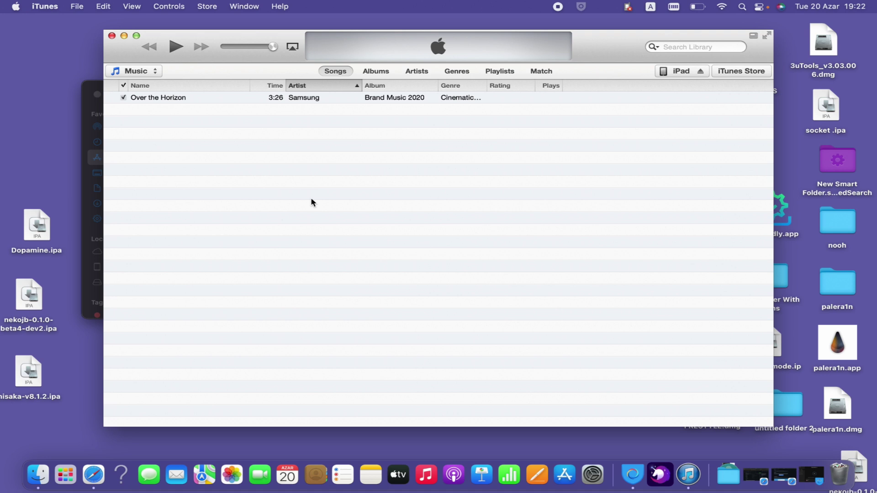
pyautogui.click(681, 71)
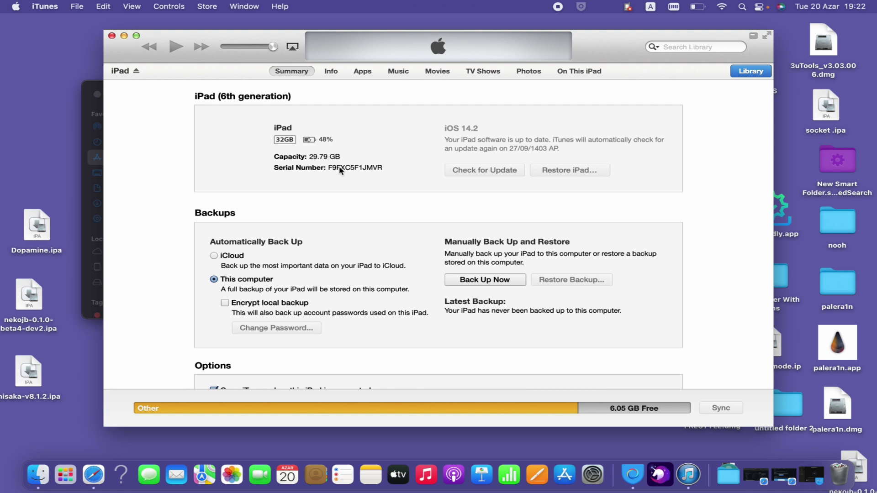
pyautogui.scroll(-5, 338, 167)
pyautogui.scroll(5, 338, 168)
pyautogui.scroll(-5, 338, 167)
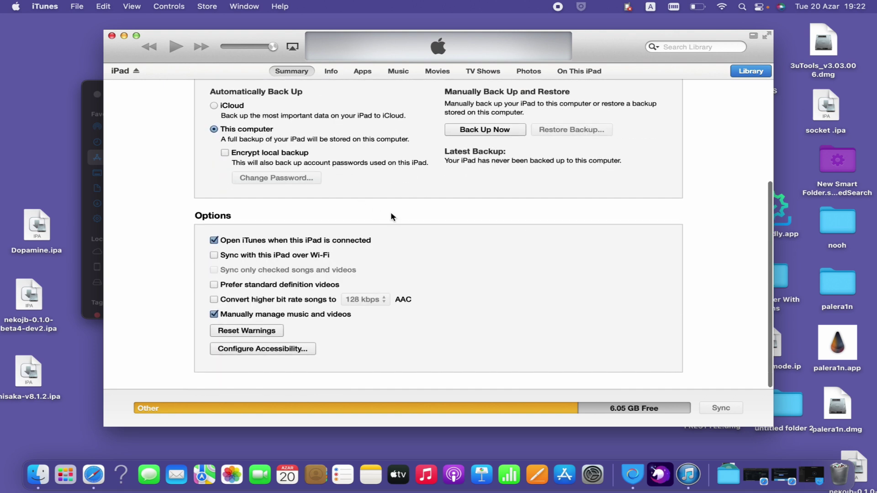
pyautogui.scroll(5, 391, 213)
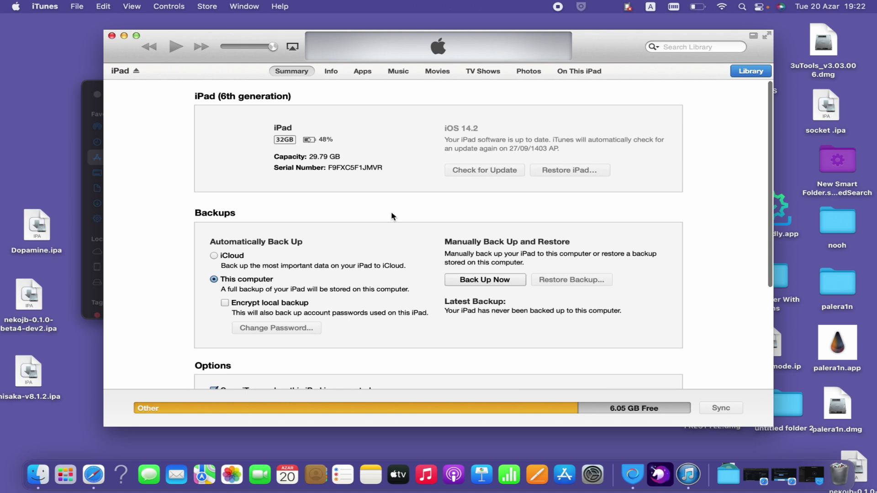
pyautogui.scroll(-5, 392, 215)
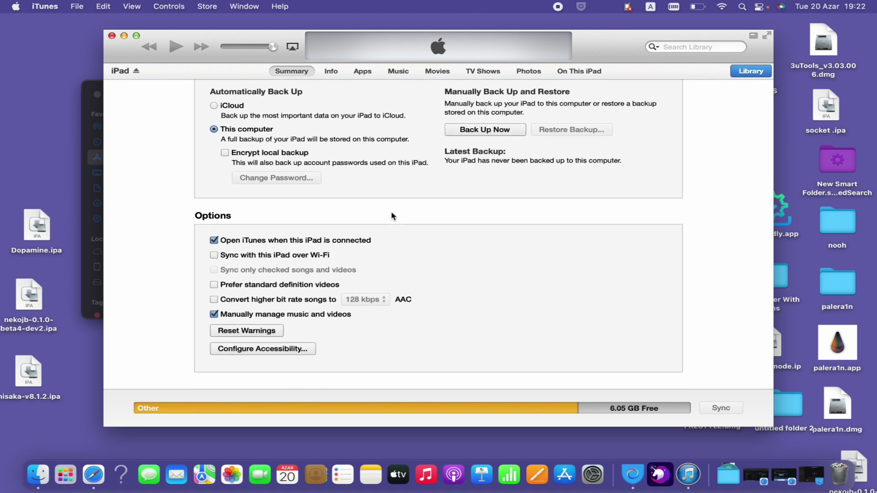
pyautogui.scroll(5, 398, 210)
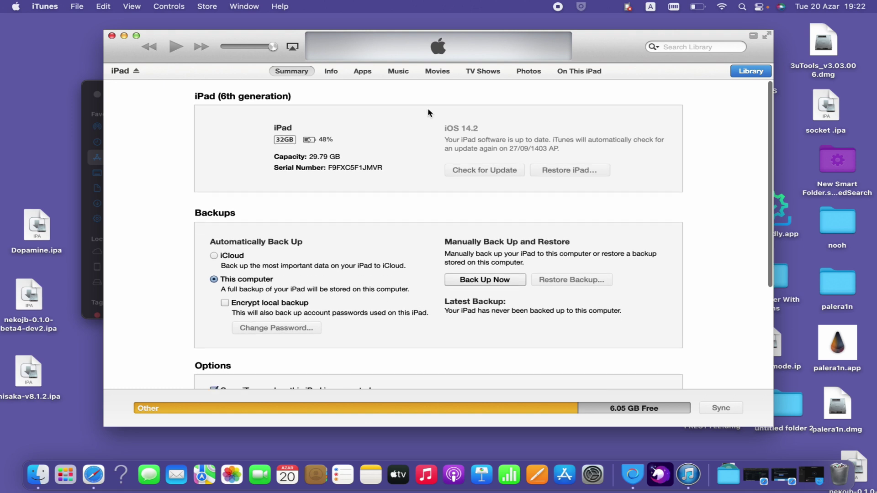
# Return to the library, reopen the iPad, and browse its pages from Info through Apps, Music, Movies, TV Shows and Photos to On This iPad
pyautogui.click(748, 72)
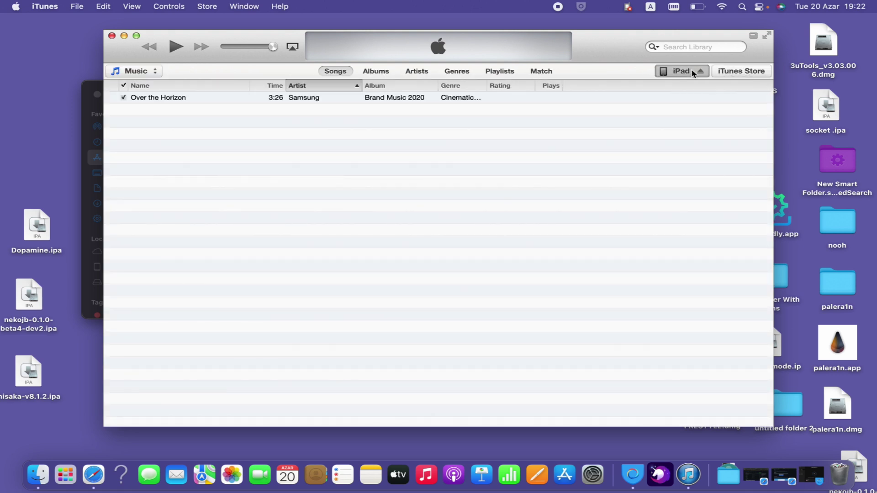
pyautogui.click(683, 72)
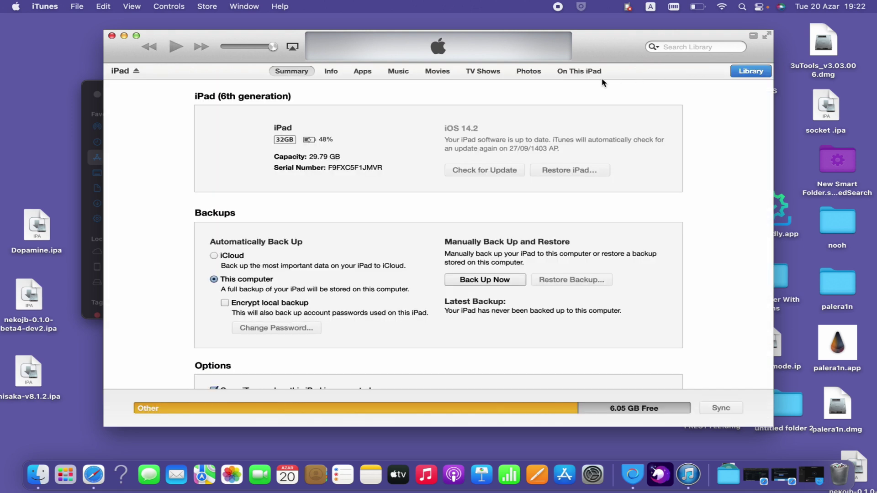
pyautogui.click(336, 76)
pyautogui.click(363, 73)
pyautogui.click(402, 74)
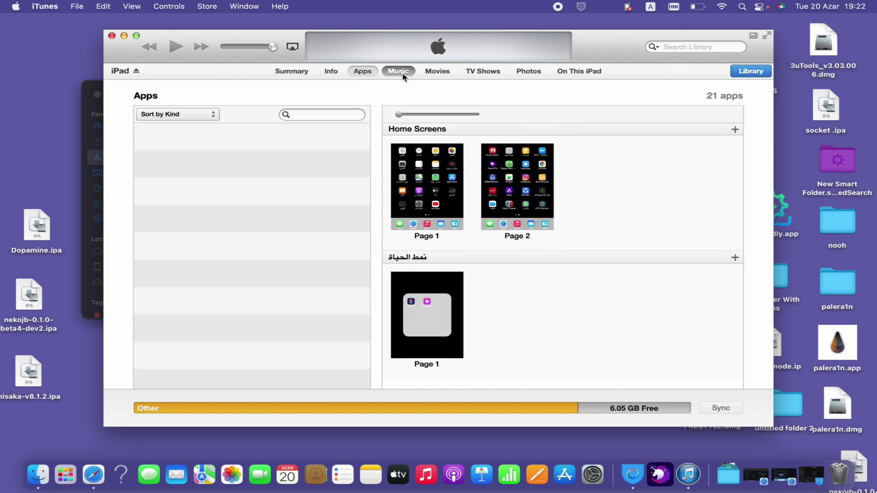
pyautogui.click(444, 74)
pyautogui.click(485, 73)
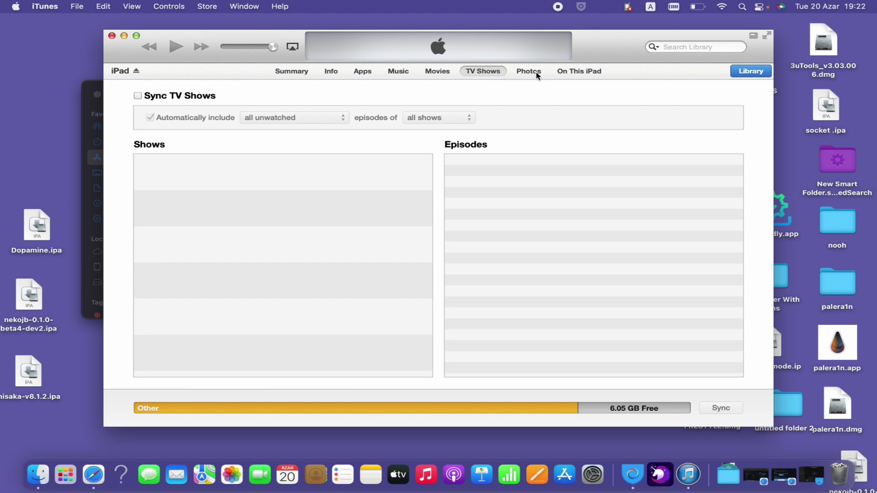
pyautogui.click(529, 73)
pyautogui.click(577, 73)
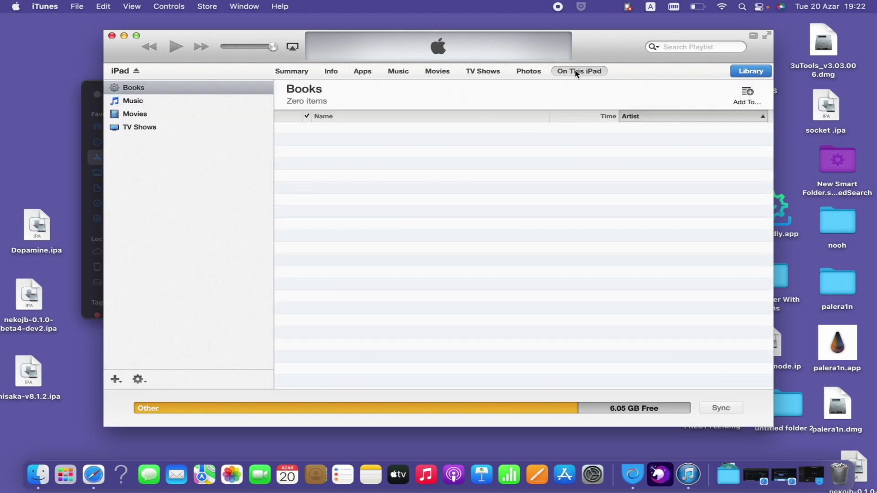
# Revisit the iPad's Photos and TV Shows sync pages, and look over its summary page's backup settings and options again
pyautogui.click(529, 71)
pyautogui.click(489, 73)
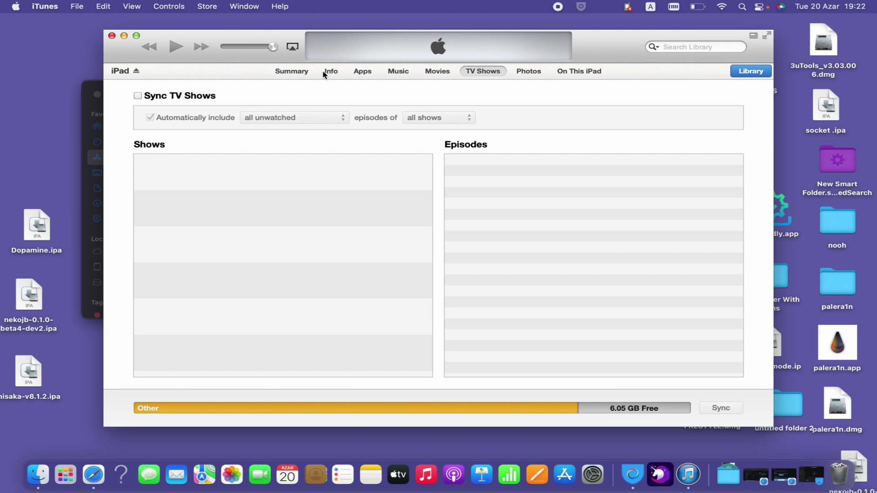
pyautogui.click(285, 73)
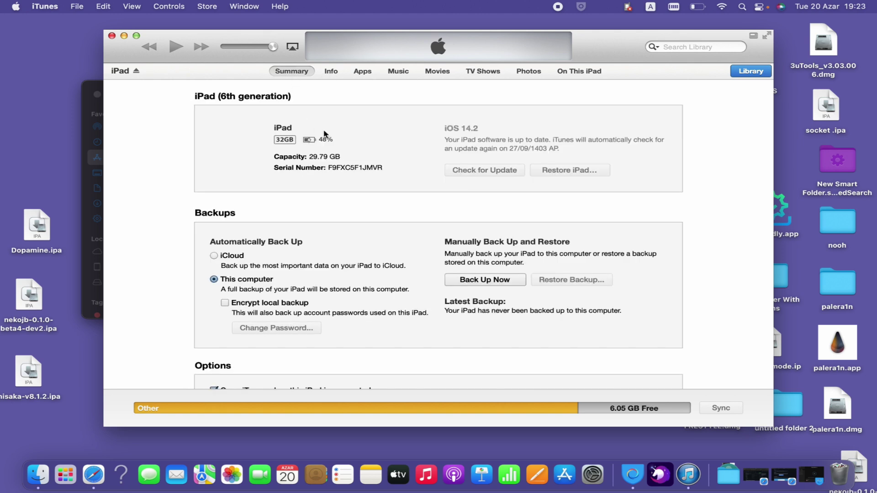
pyautogui.scroll(-5, 328, 135)
pyautogui.scroll(5, 327, 135)
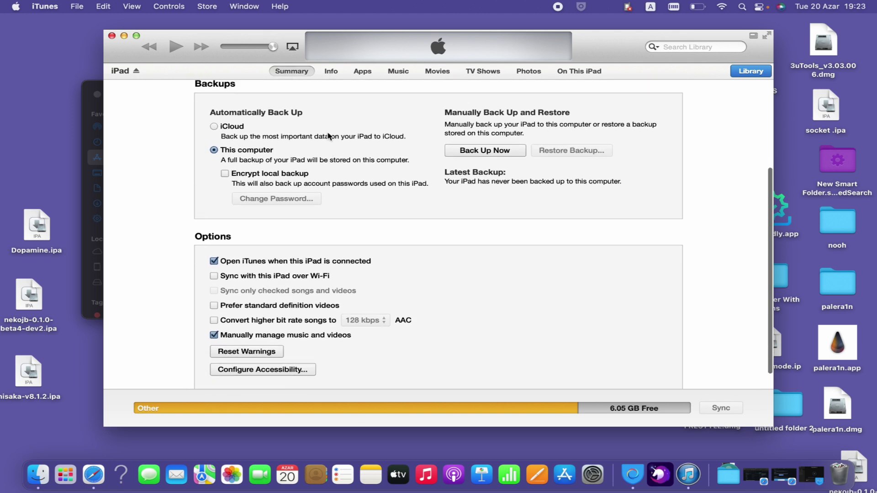
pyautogui.scroll(-1, 328, 135)
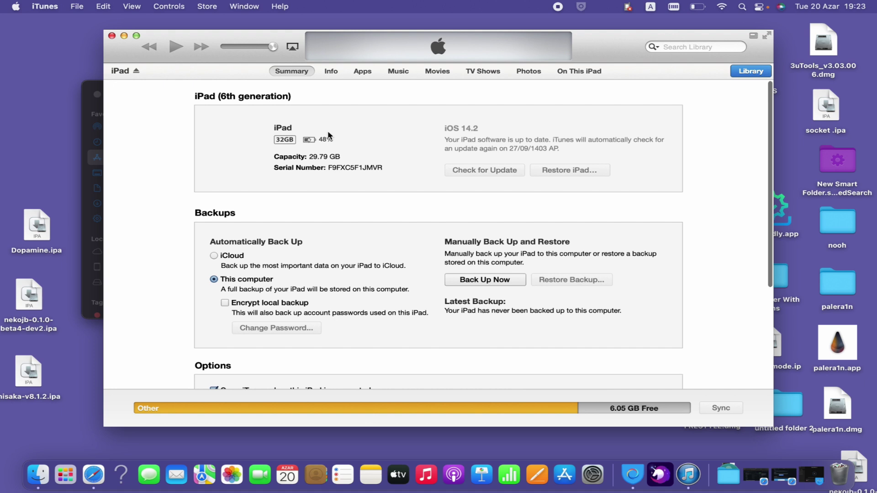